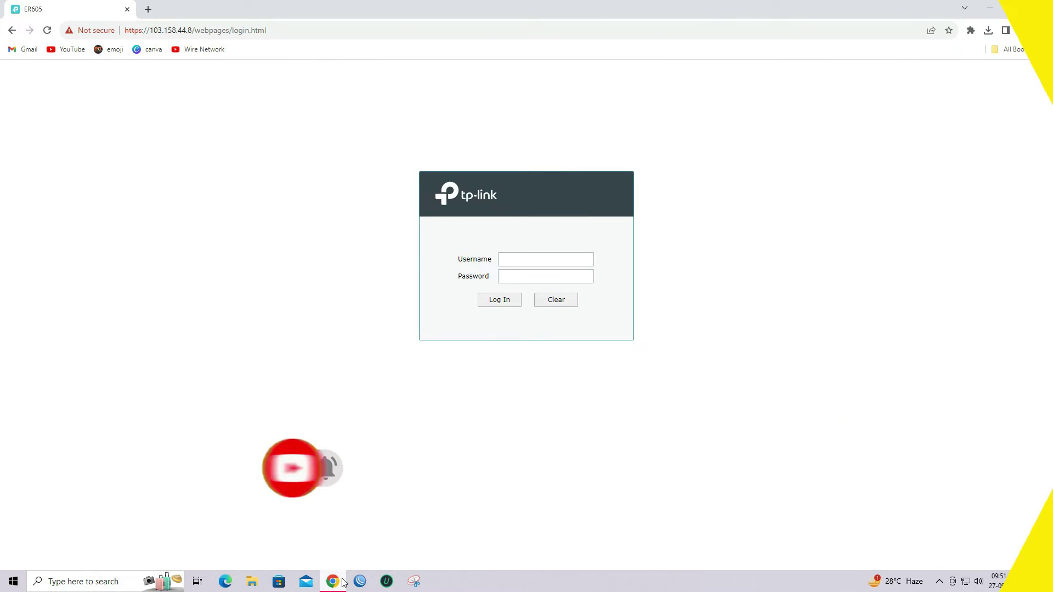
Step: Log in to the ER605 web interface with the admin username and account password
click(572, 264)
text(admin)
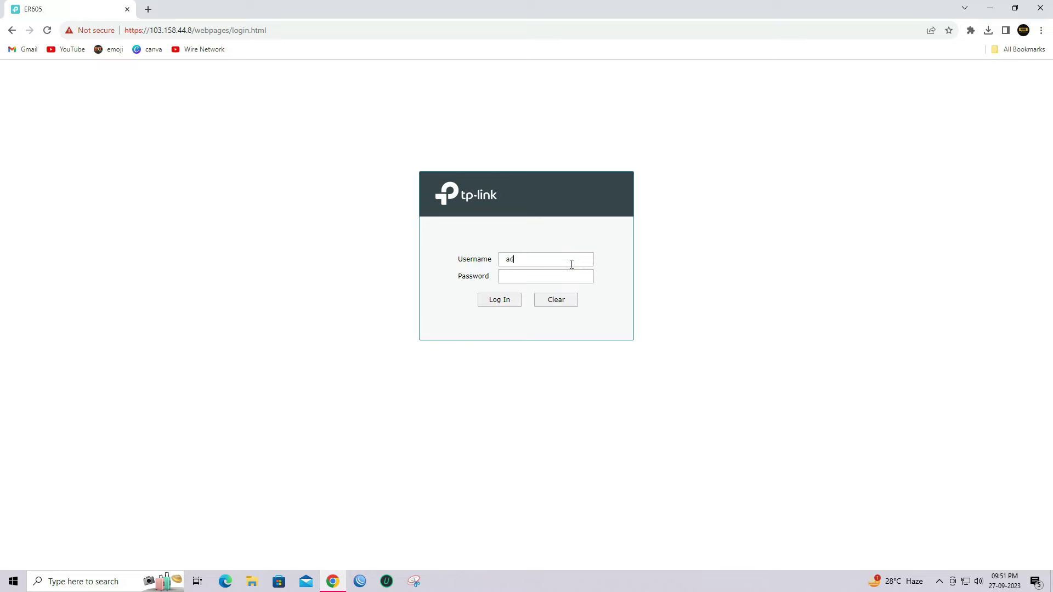
key(Tab)
text(••••••••••)
click(509, 305)
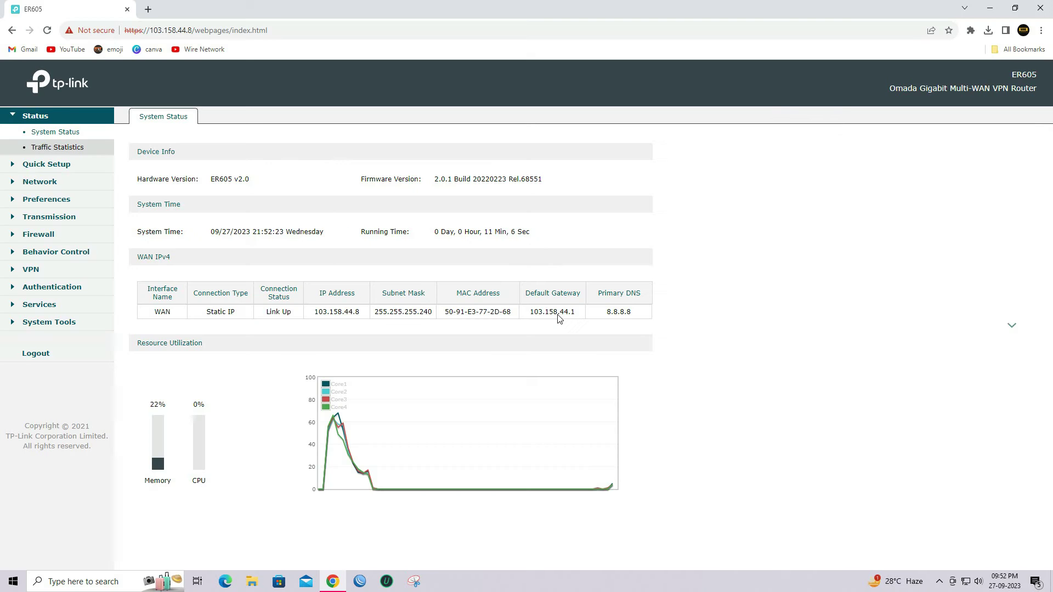
click(91, 204)
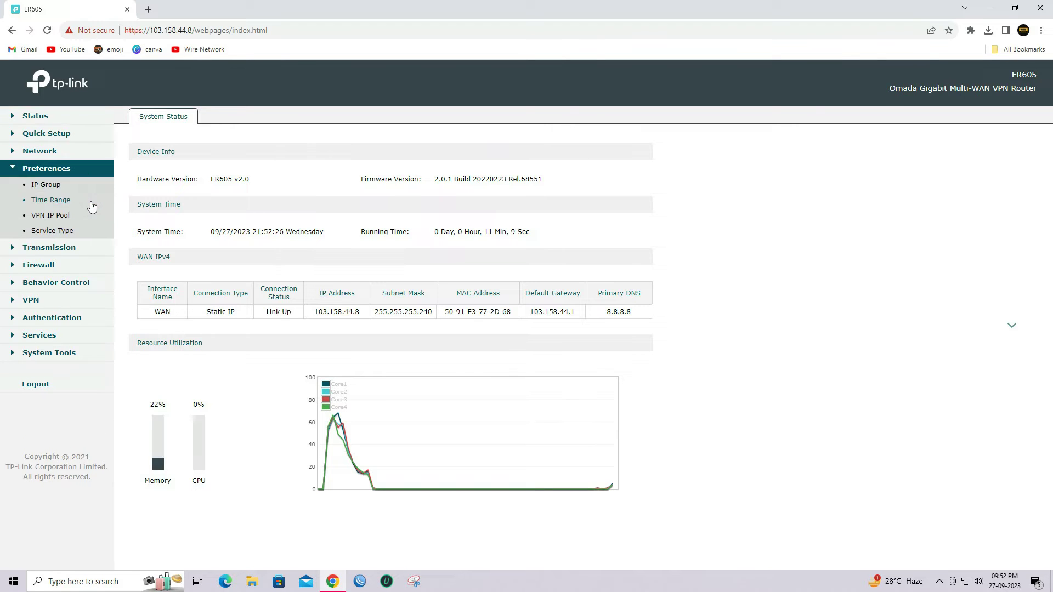
Step: Add VPN IP pool 'L2TP_VPN' with start address 10.110.1.2 and end address 10.110.1.5
click(53, 218)
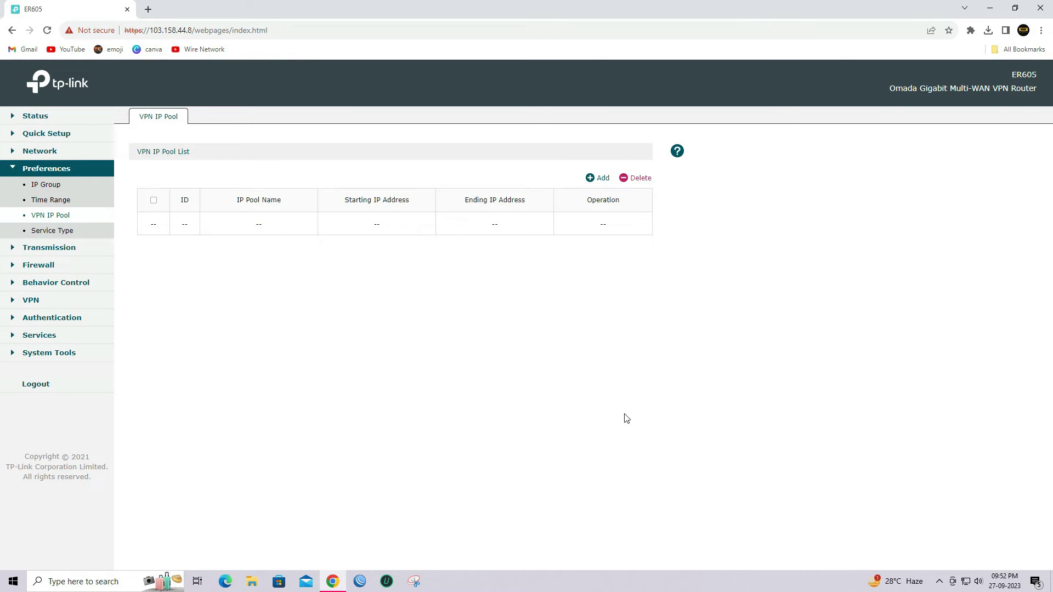
click(598, 181)
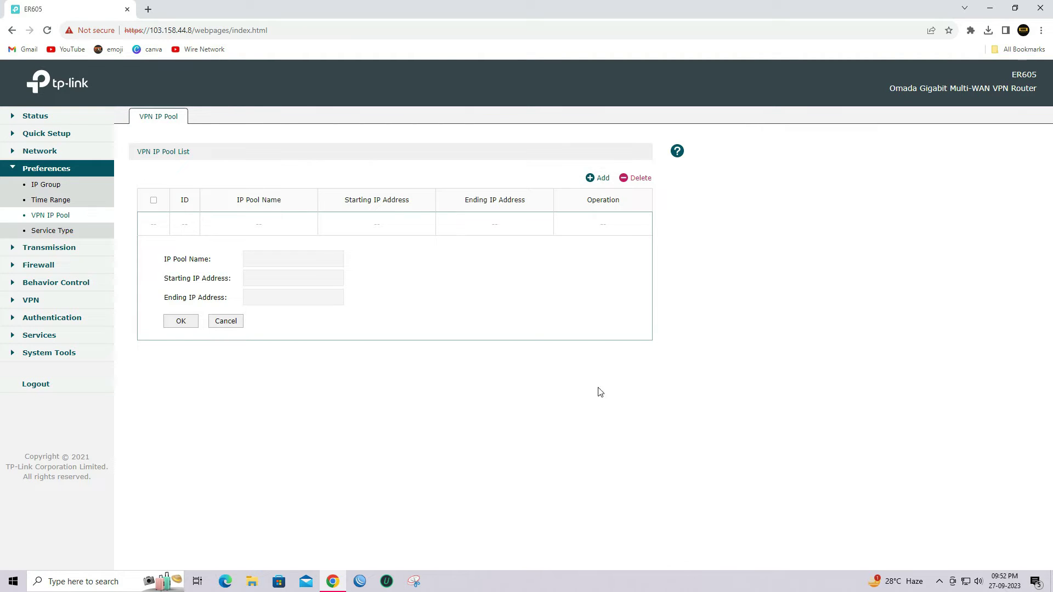
click(305, 257)
text(L)
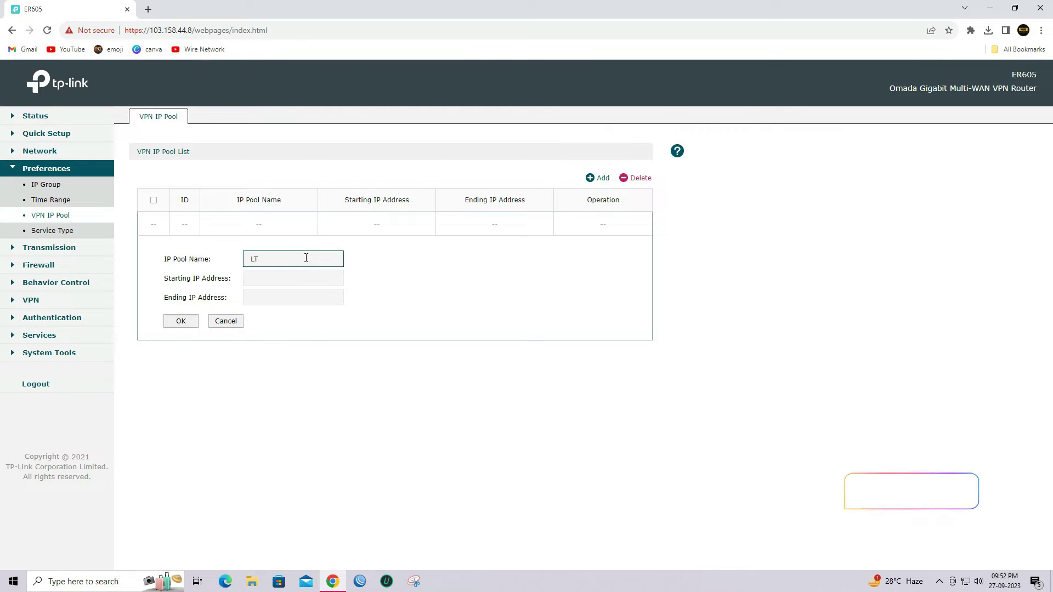
text(2TP)
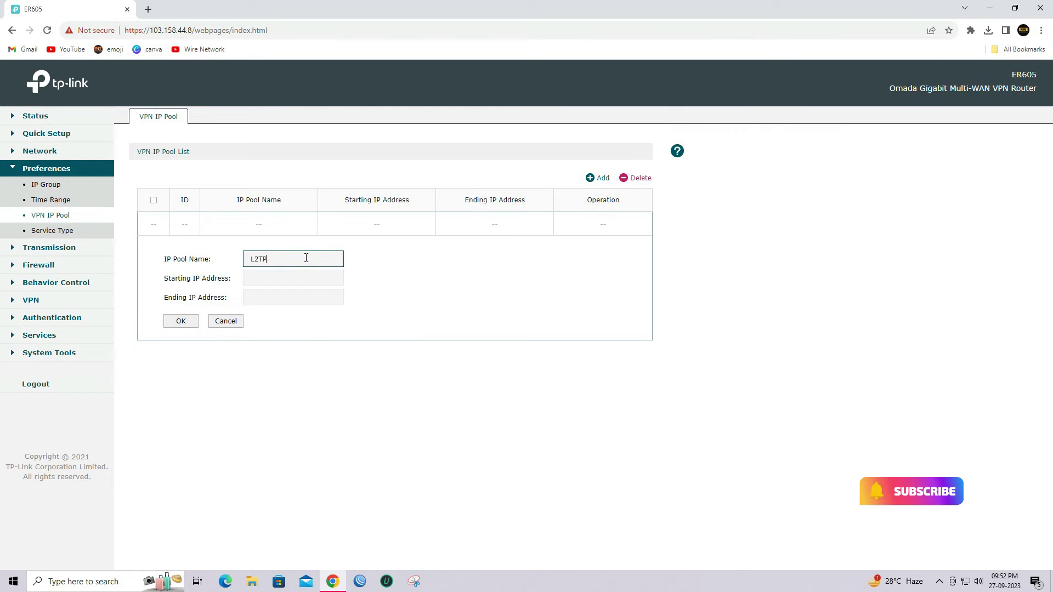
text(_VPN)
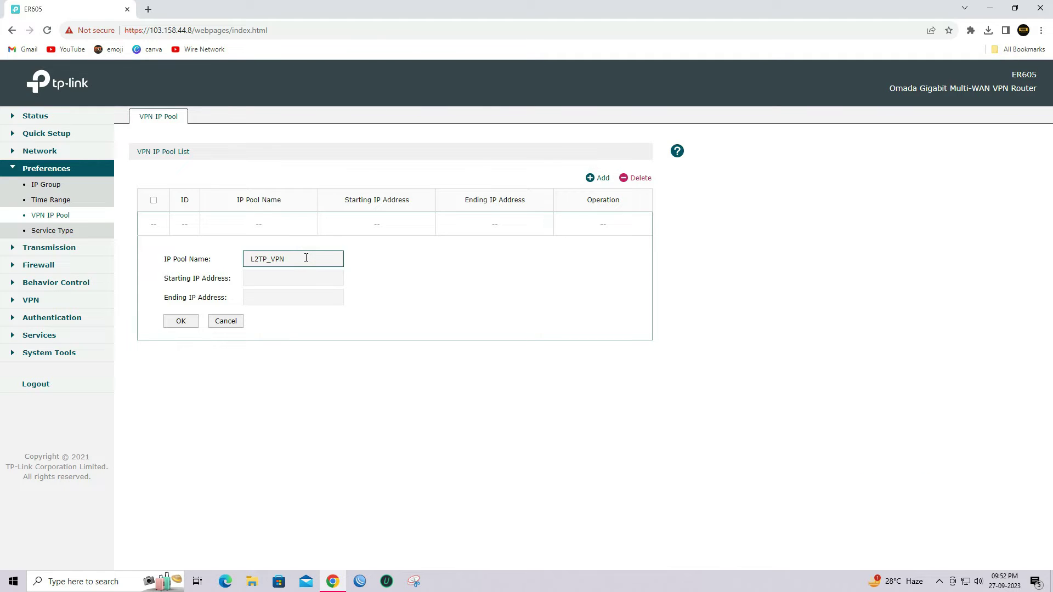
key(Tab)
text(10.110.1)
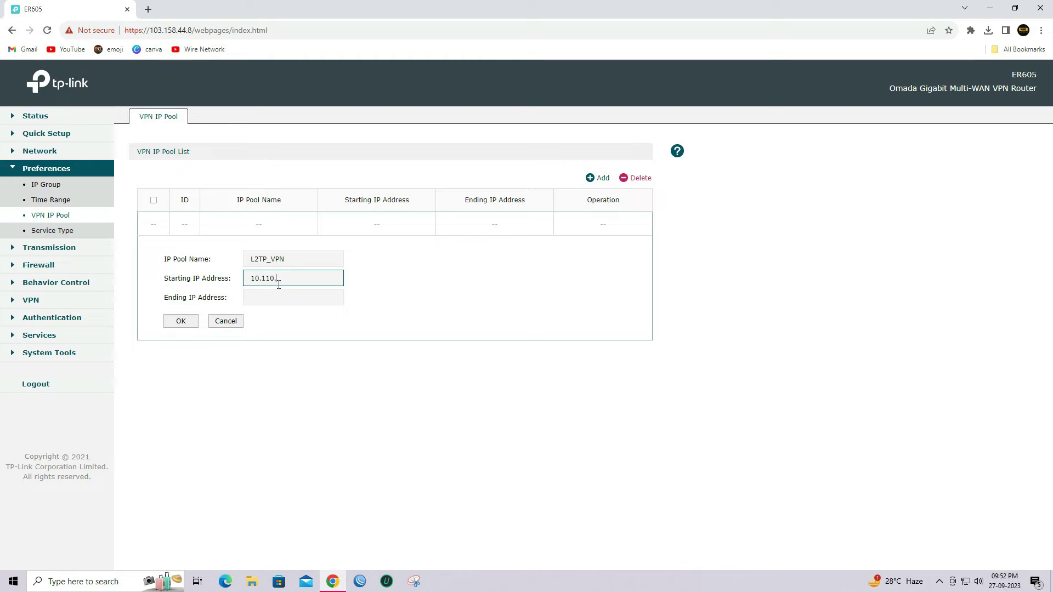
text(.2)
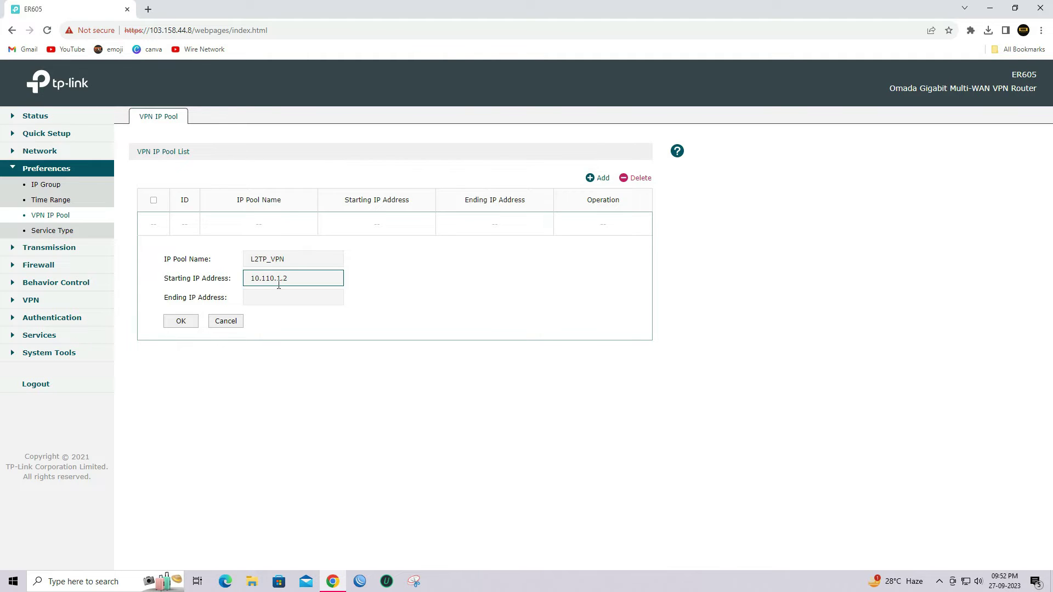
key(Tab)
text(1)
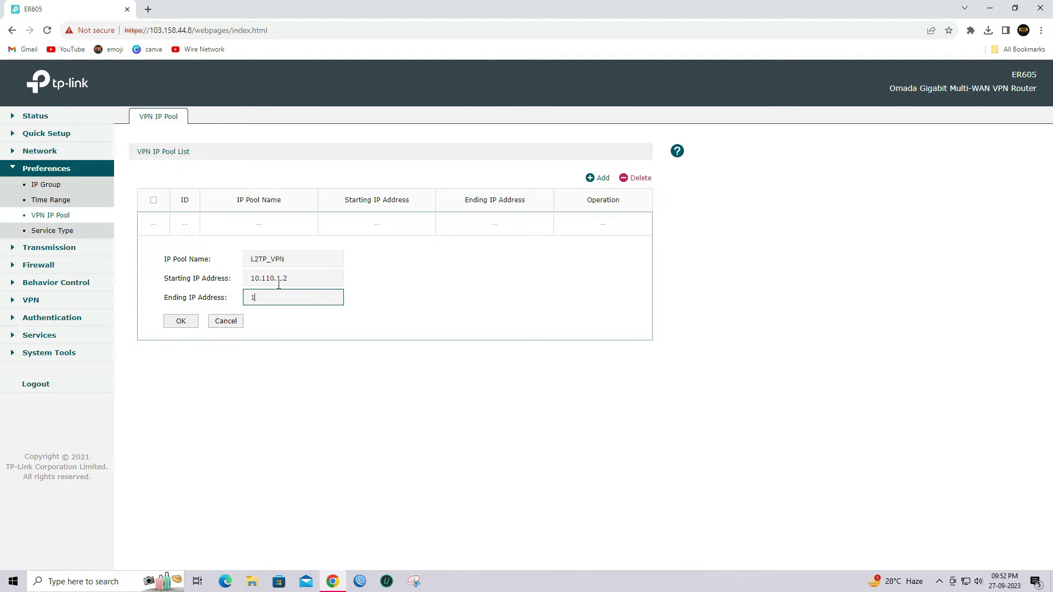
text(0.110.1.5)
click(172, 325)
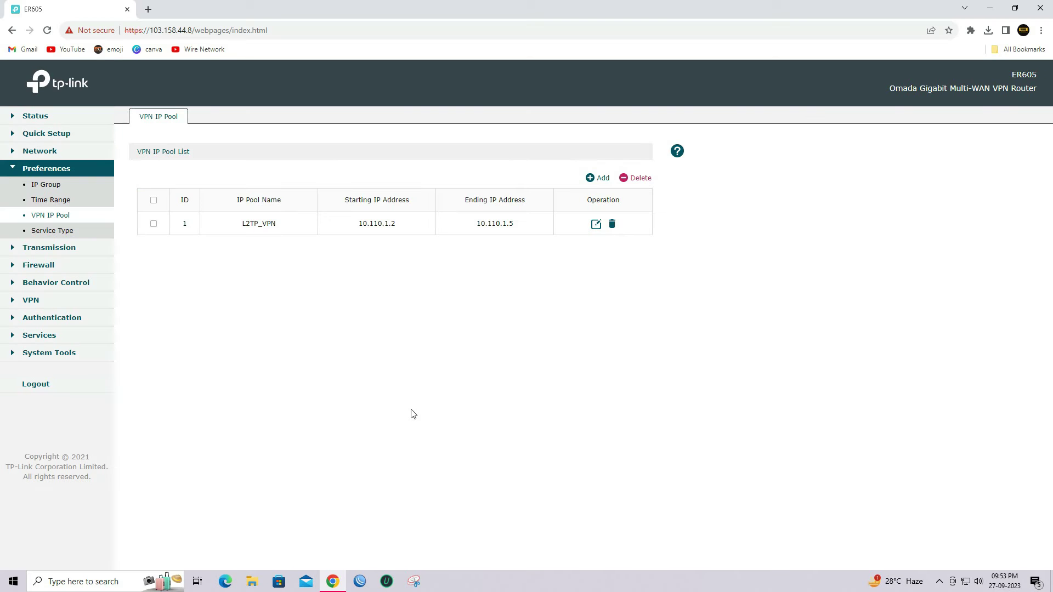
Step: Add an L2TP server bound to WAN with IPsec set to Encrypted and a pre-shared key
click(68, 302)
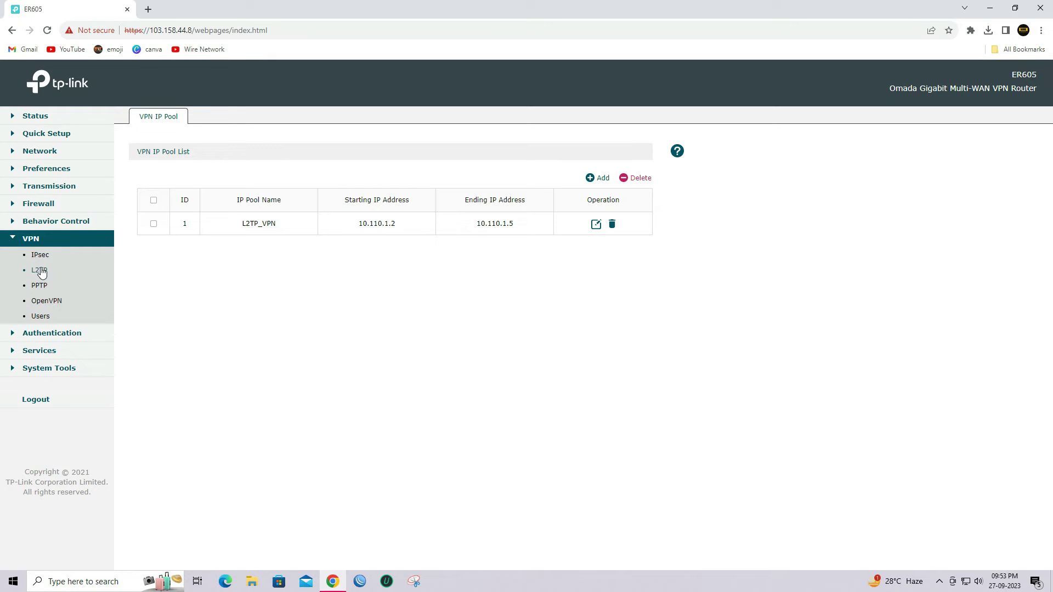
click(40, 271)
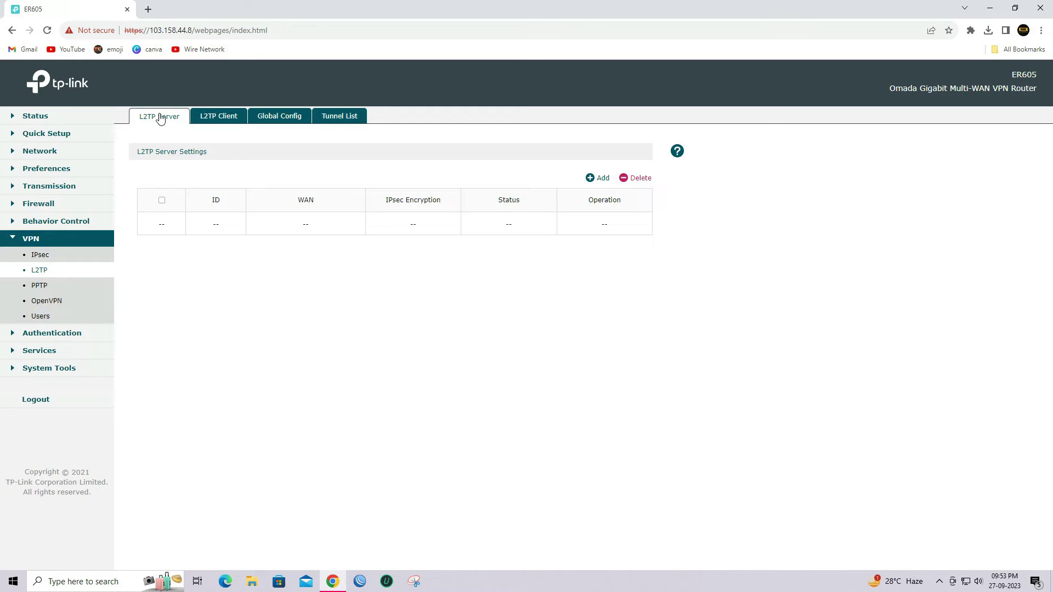
click(599, 183)
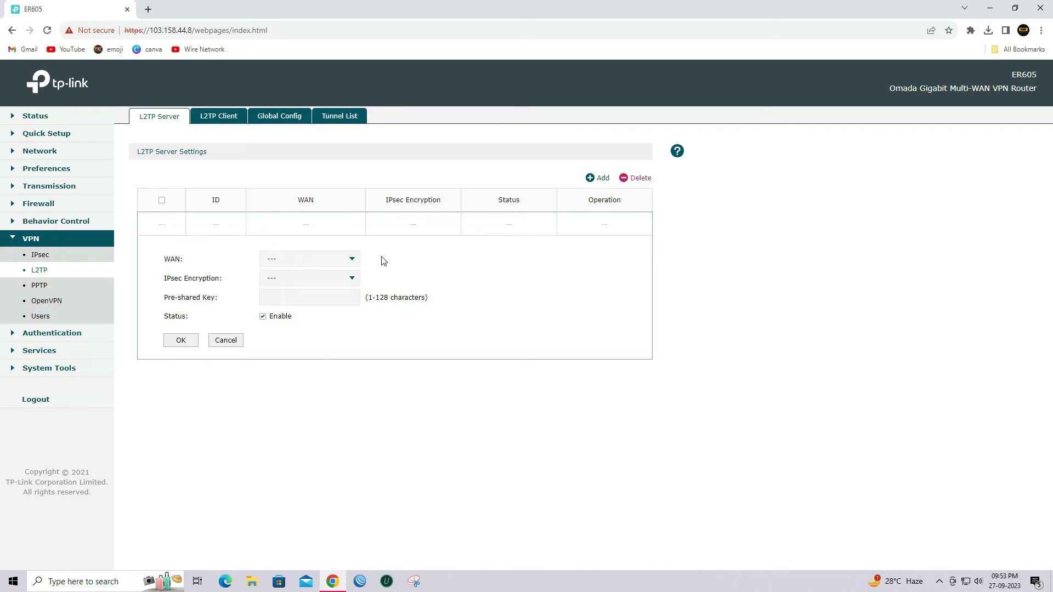
click(351, 264)
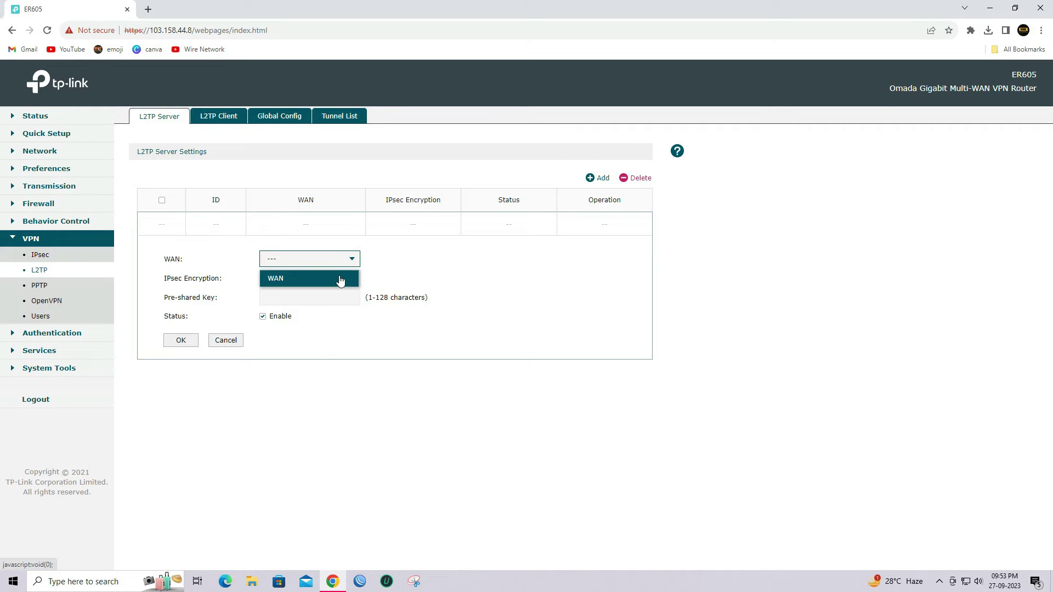
click(340, 279)
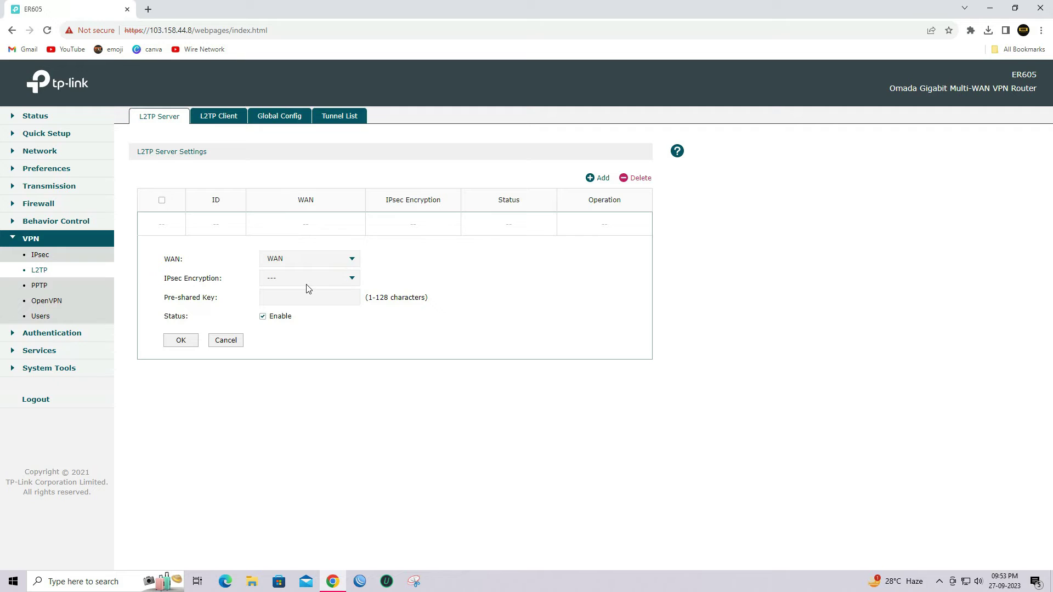
click(342, 279)
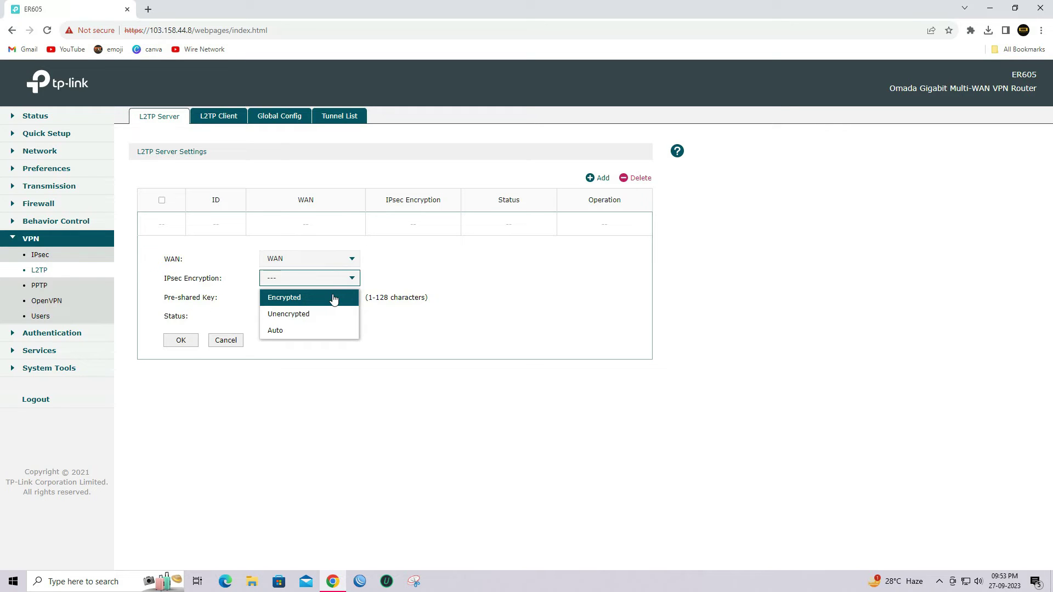
click(334, 299)
click(333, 296)
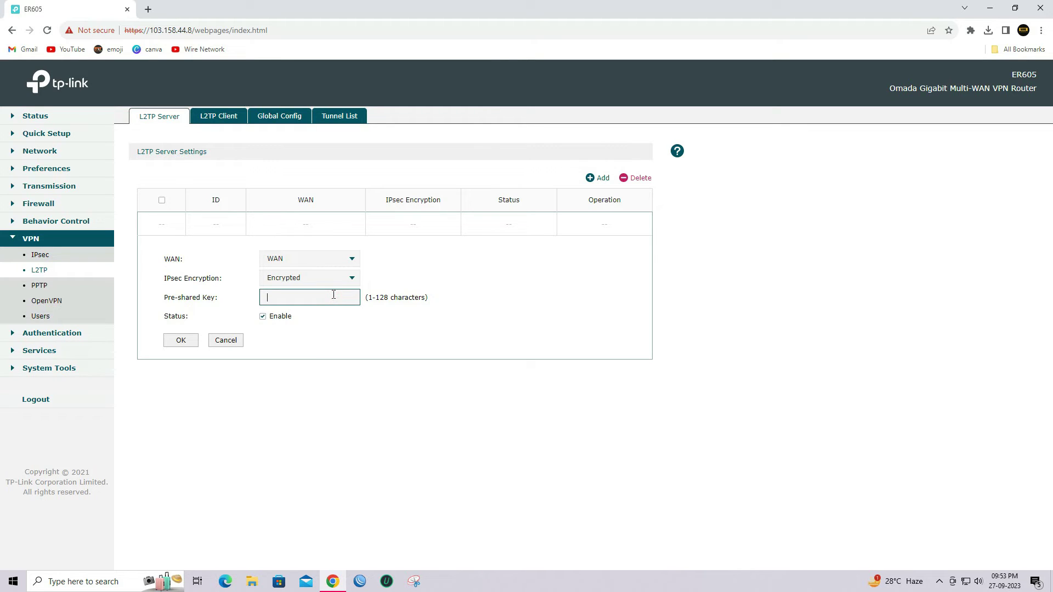
text(12345678)
click(177, 344)
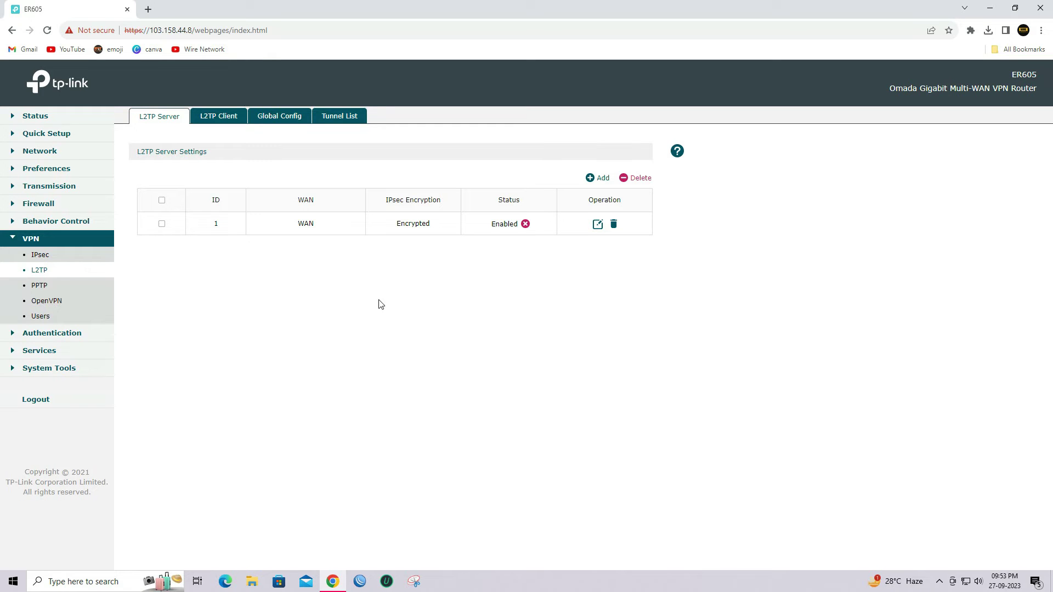
click(43, 318)
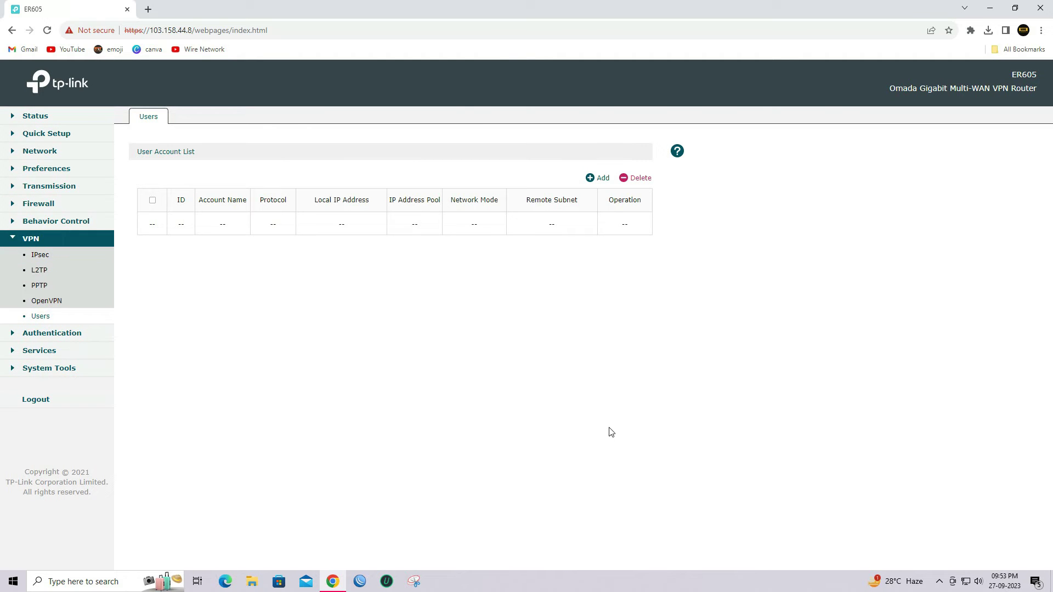
Step: Start a new VPN user 'test' with a password and protocol L2TP
click(604, 179)
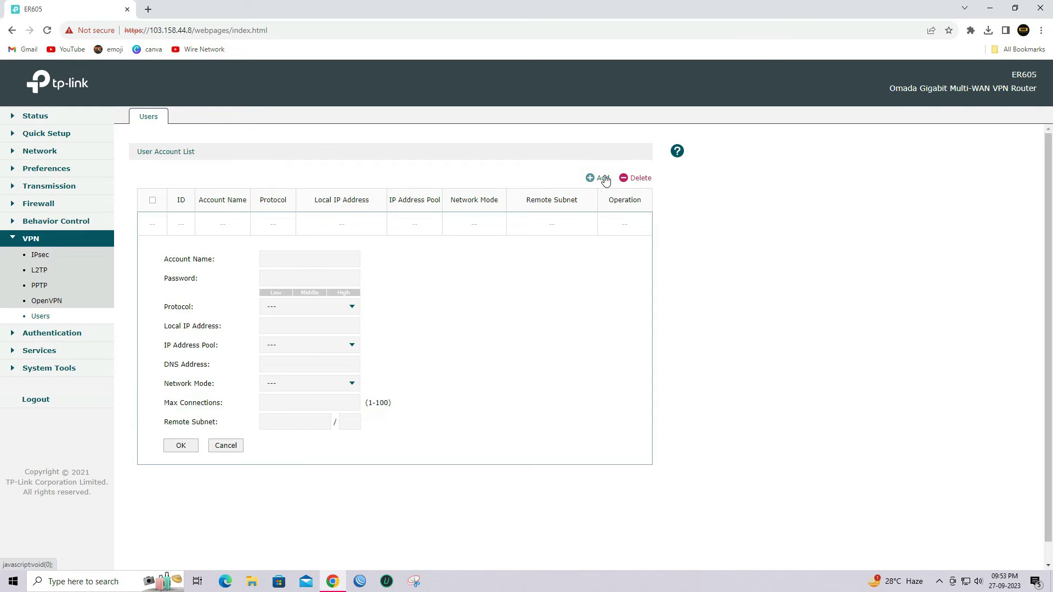
click(287, 265)
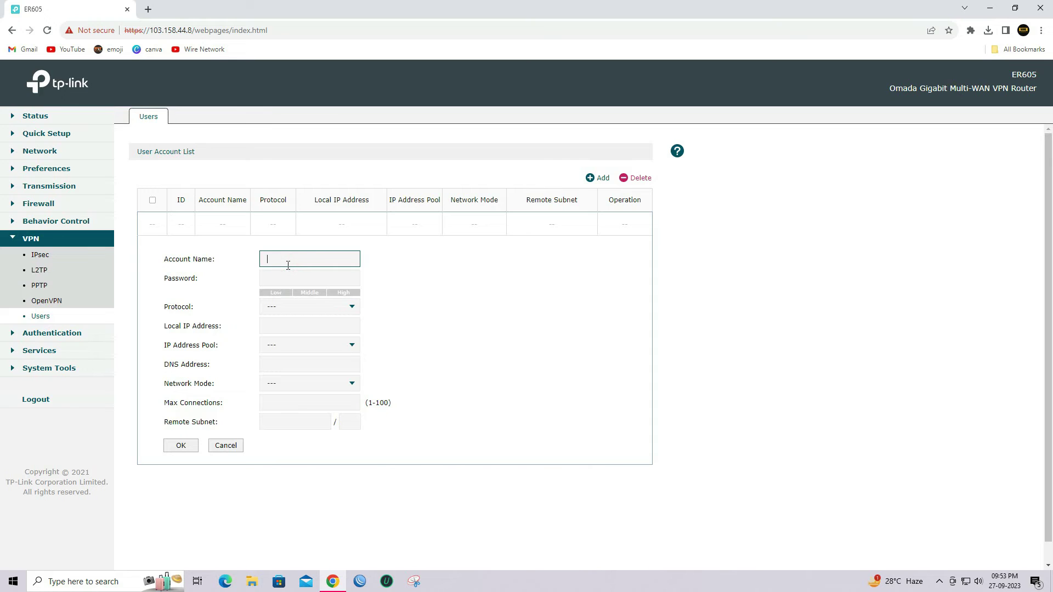
text(test)
click(293, 273)
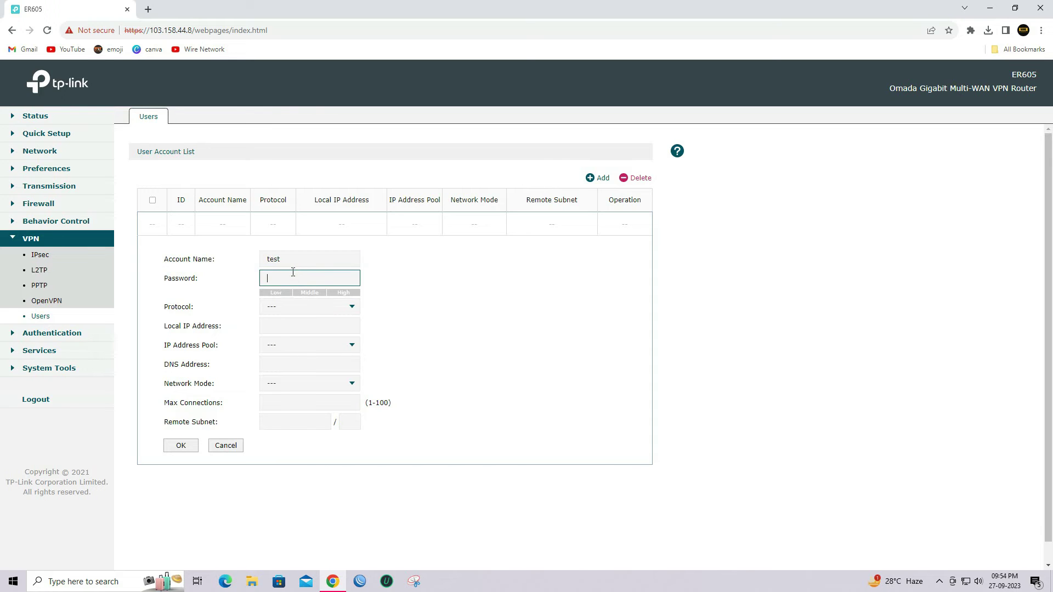
text(test@123)
click(301, 306)
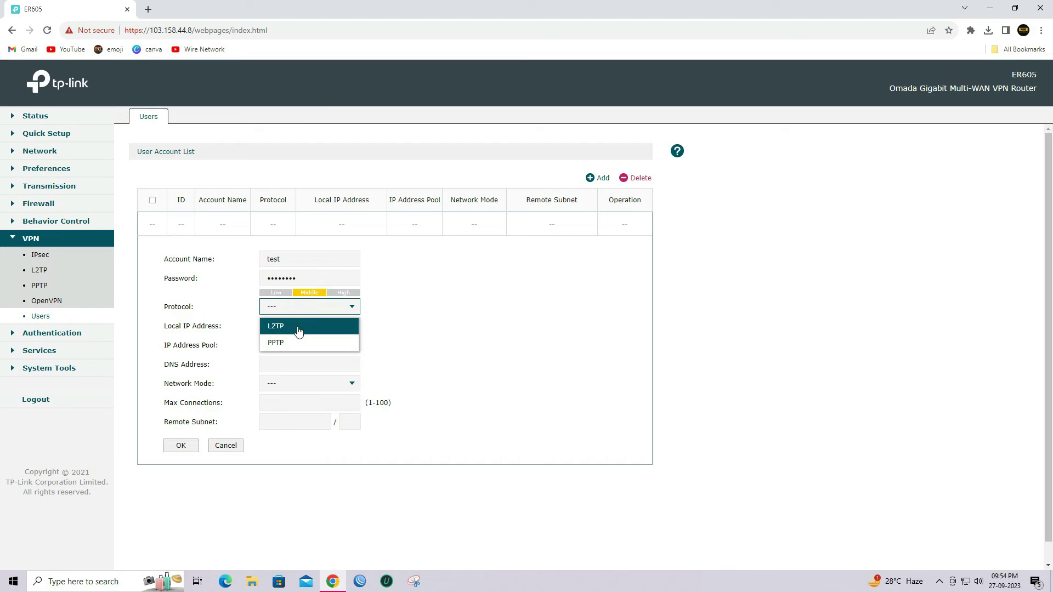
click(299, 329)
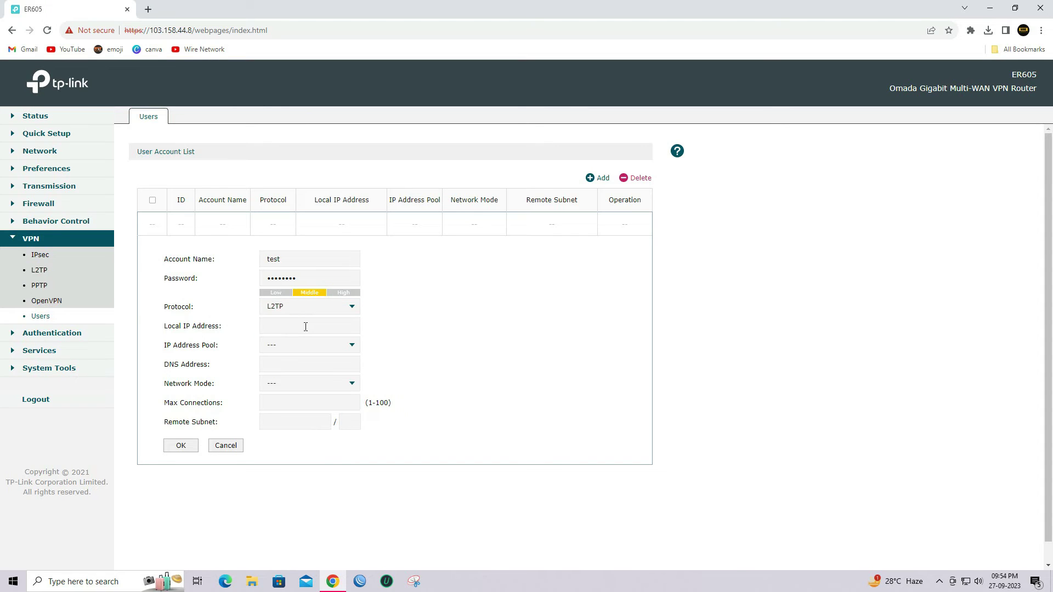
Step: Give the user local IP 192.168.0.1, pool L2TP_VPN, DNS 8.8.8.8, Client-to-LAN, max 1 connection, and save
click(306, 327)
text(192.168.0.1)
click(347, 347)
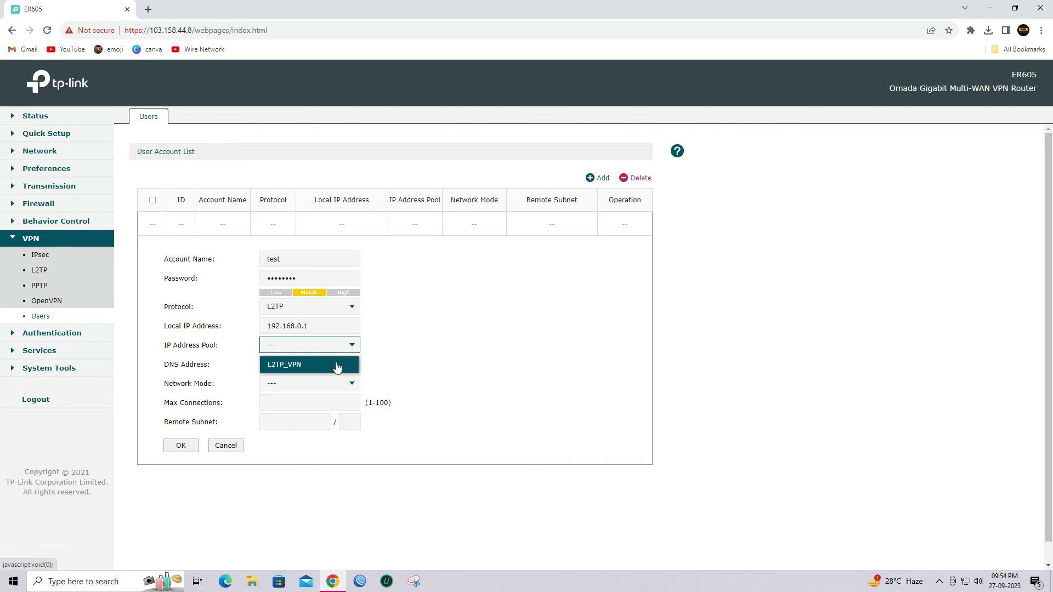
click(337, 366)
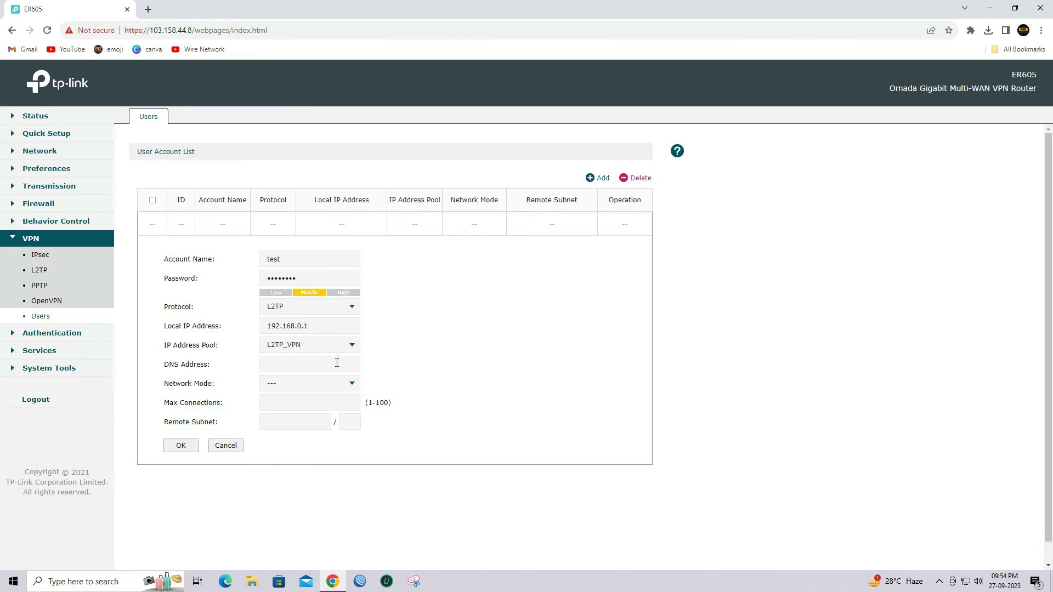
click(336, 363)
text(8.8.8.8)
click(340, 384)
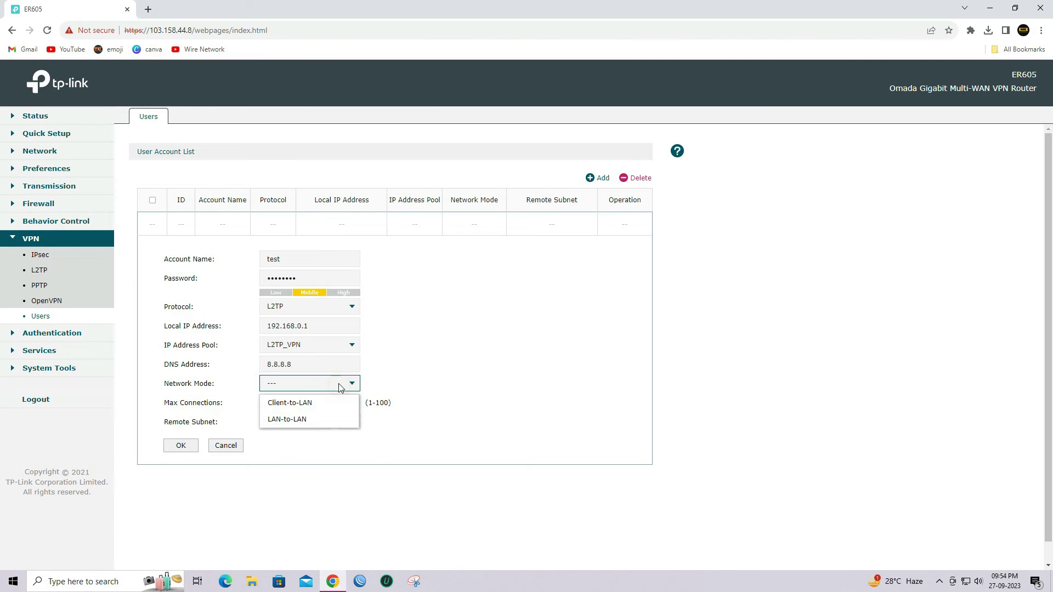
click(316, 405)
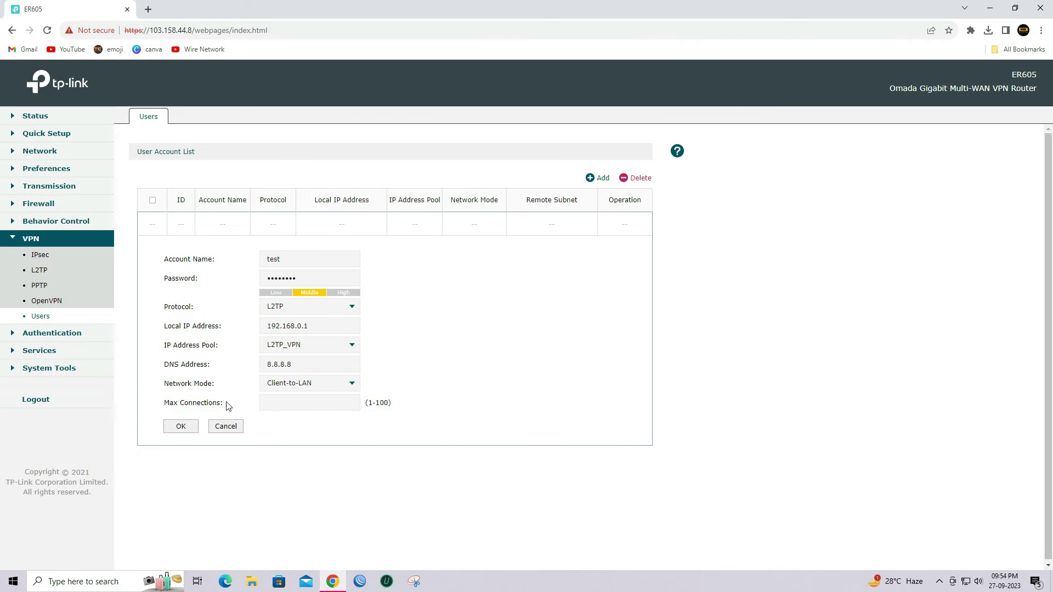
click(314, 403)
text(1)
click(187, 432)
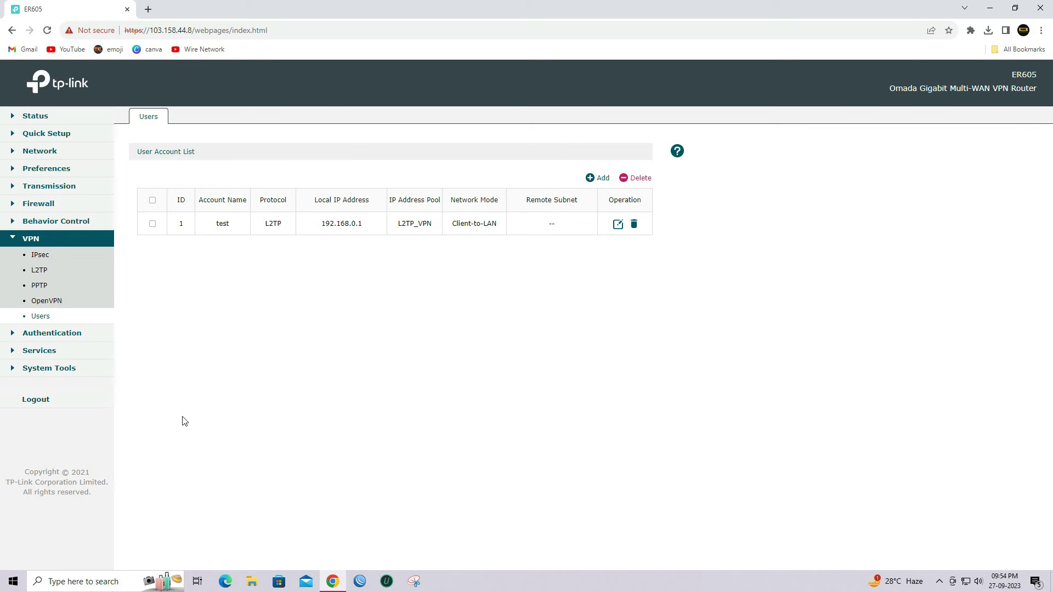
Step: Show the L2TP Tunnel List under VPN > L2TP, confirming no tunnels are connected
click(37, 273)
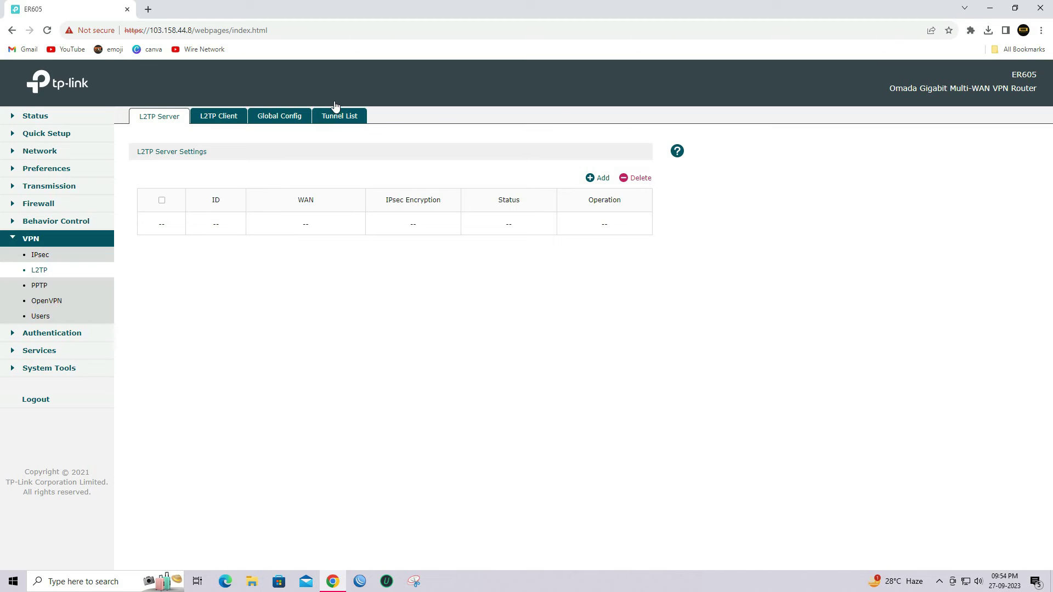
click(335, 117)
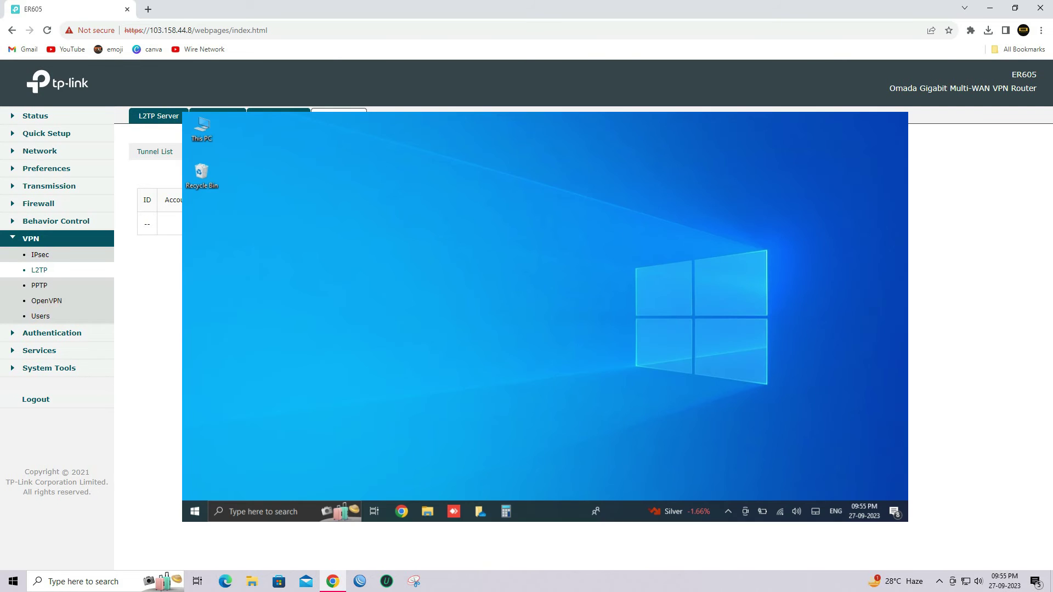
Step: From the Wi-Fi tray icon, reach Network & Internet's VPN page and begin Add a VPN connection
right_click(718, 369)
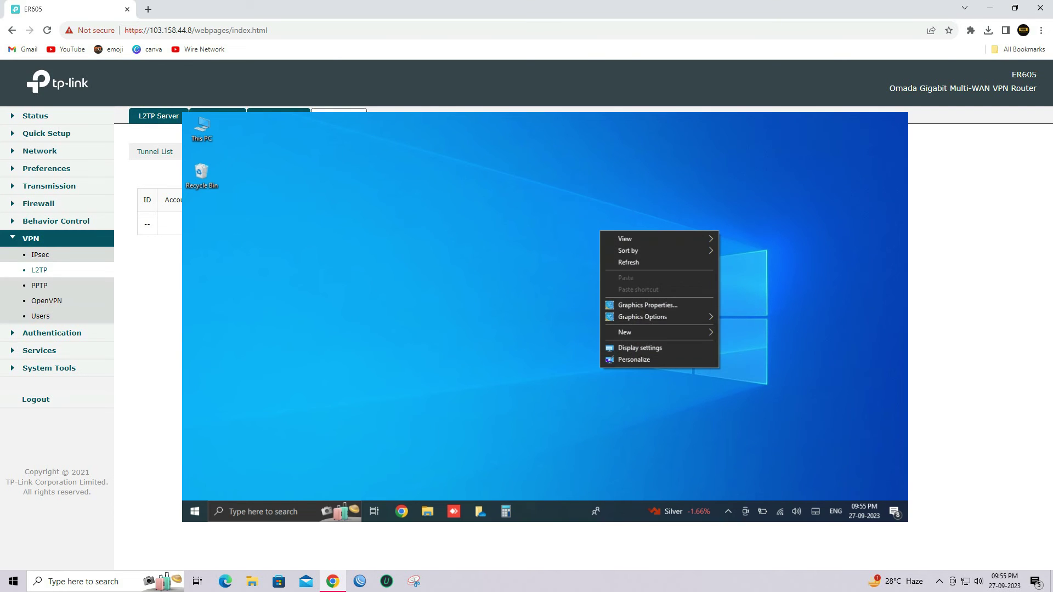
click(629, 262)
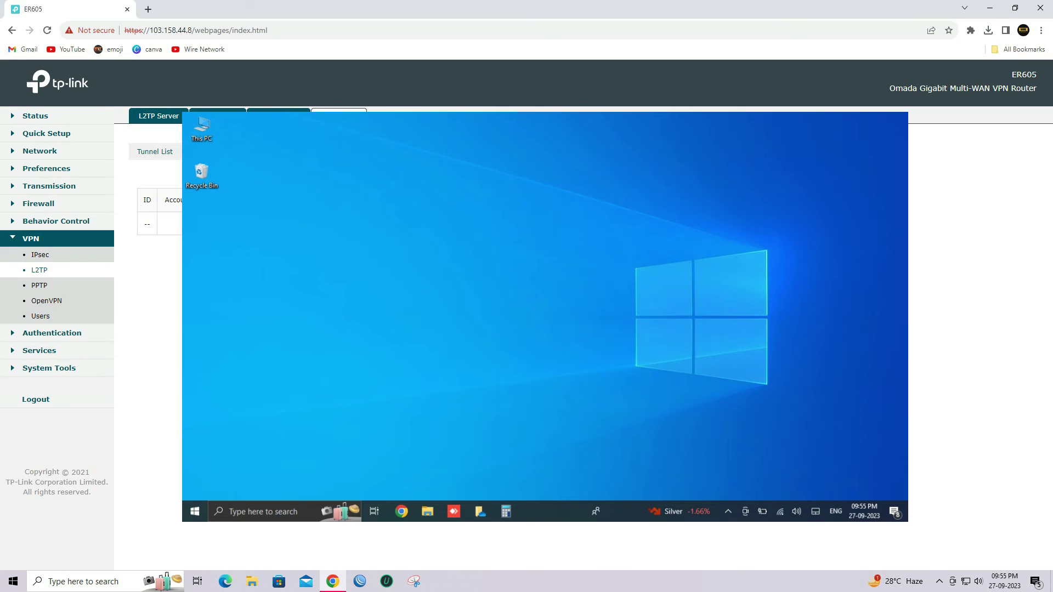
right_click(780, 512)
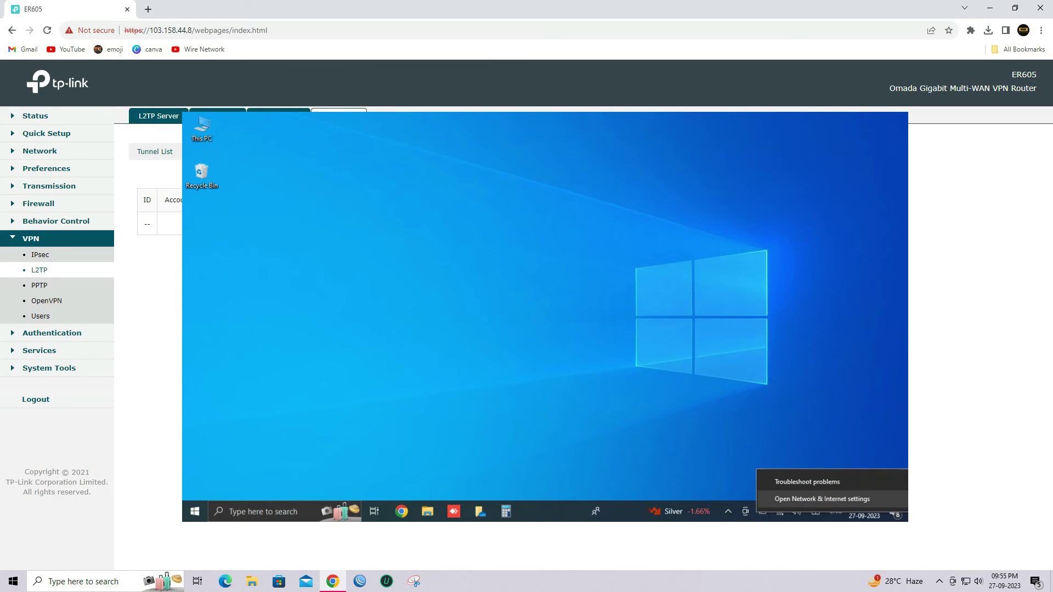
click(822, 499)
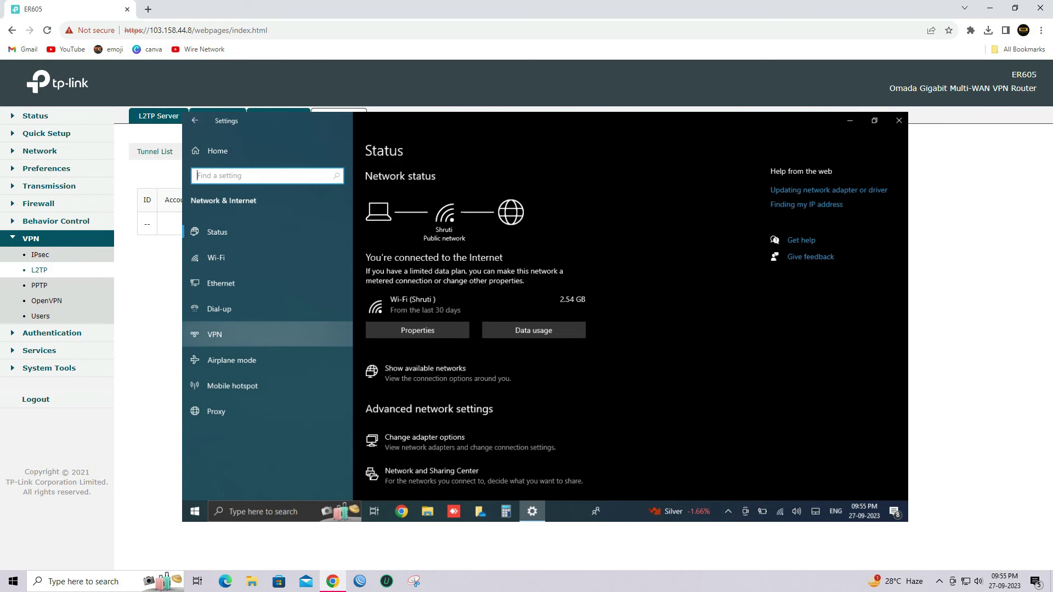
click(215, 334)
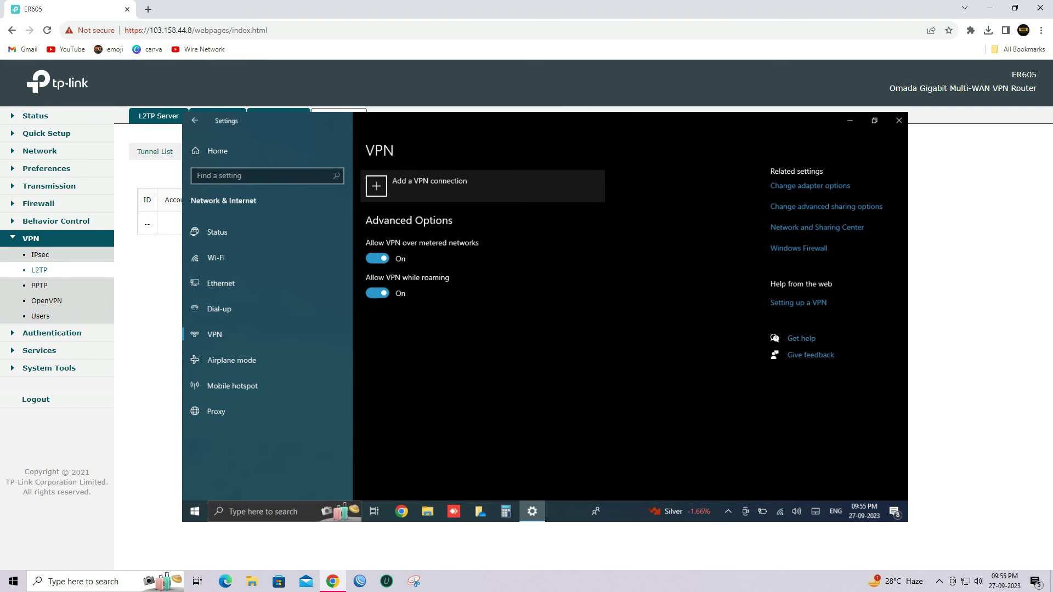
click(470, 191)
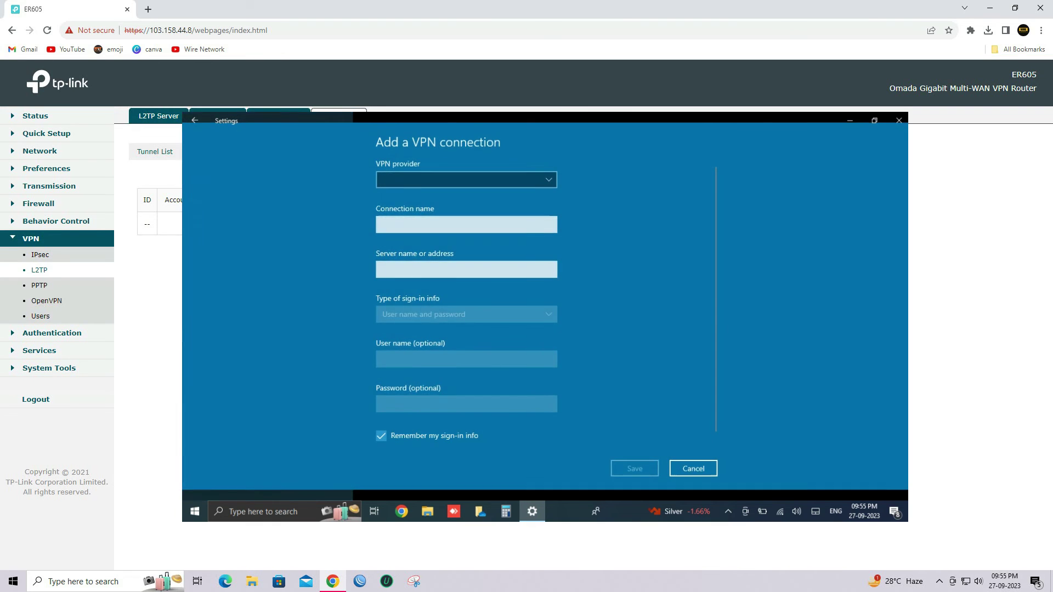
Step: Expand the VPN provider dropdown to show the Windows (built-in) option
click(511, 179)
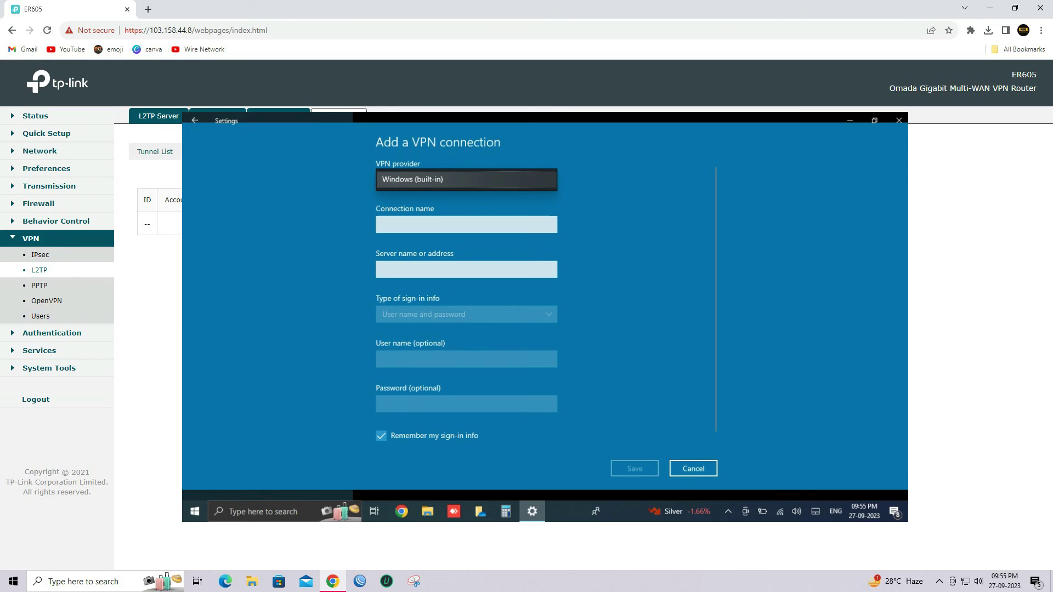